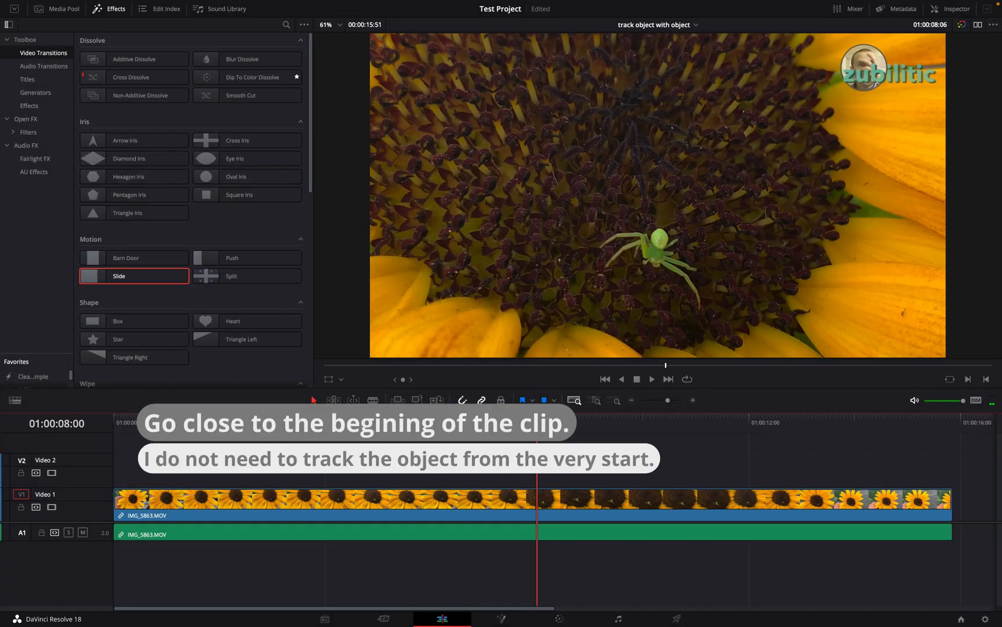
- Add arrow.001.png on the Video 2 track and extend it to the full length of the sunflower clip, with the playhead near the start
{"action": "left_click_drag", "start_coordinate": [537, 422], "coordinate": [125, 414]}
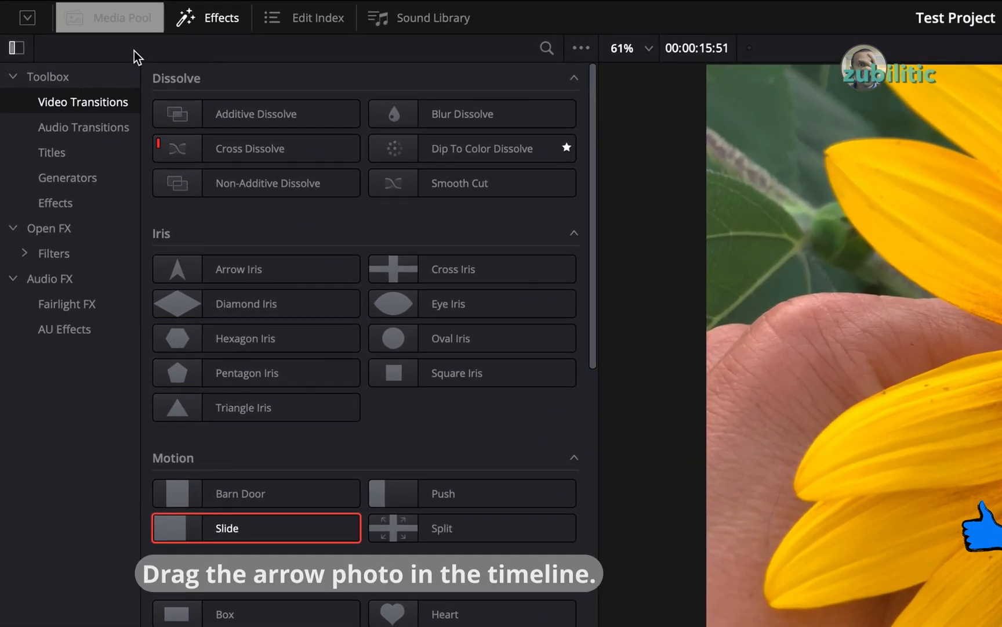
{"action": "left_click", "coordinate": [70, 13]}
{"action": "left_click_drag", "start_coordinate": [177, 116], "coordinate": [116, 469]}
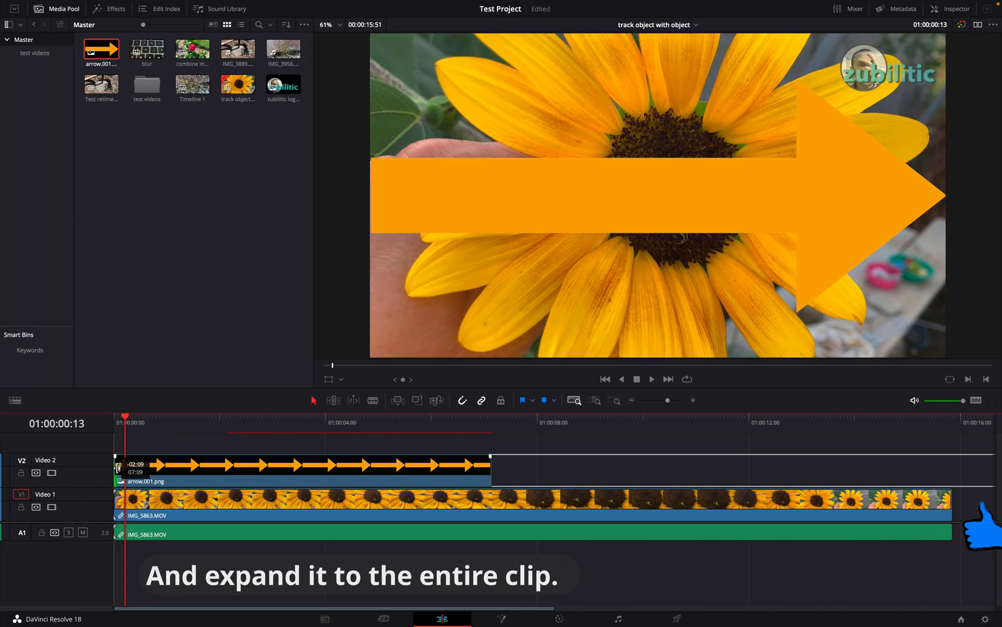
{"action": "left_click_drag", "start_coordinate": [488, 469], "coordinate": [945, 472]}
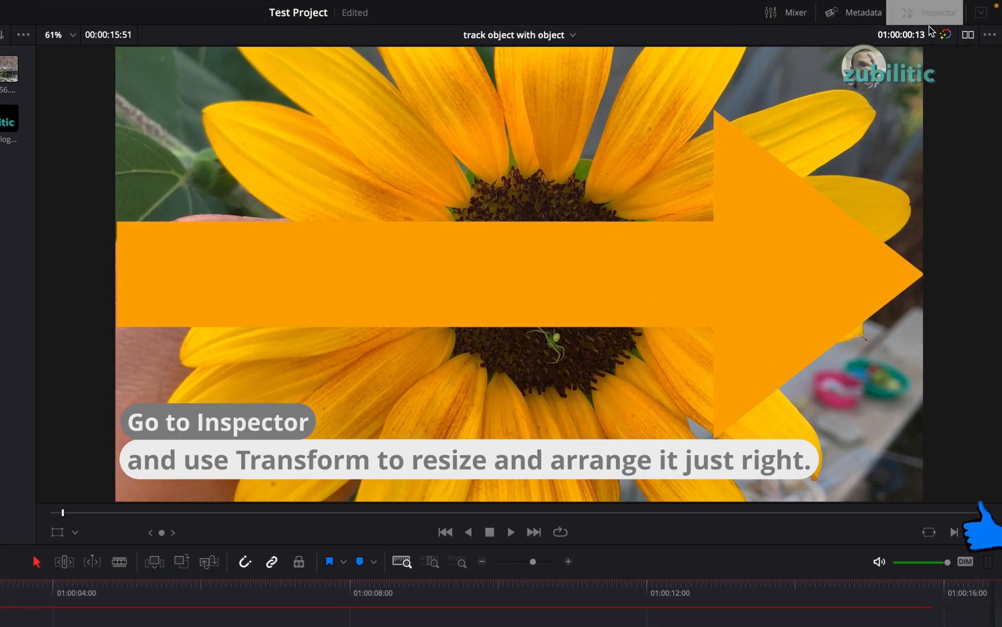
- Transform the arrow to point at the spider: zoom 0.080, position X 116 and Y -111, rotation angle -73.100, yaw 0.483
{"action": "left_click", "coordinate": [928, 18]}
{"action": "left_click_drag", "start_coordinate": [836, 111], "coordinate": [782, 111]}
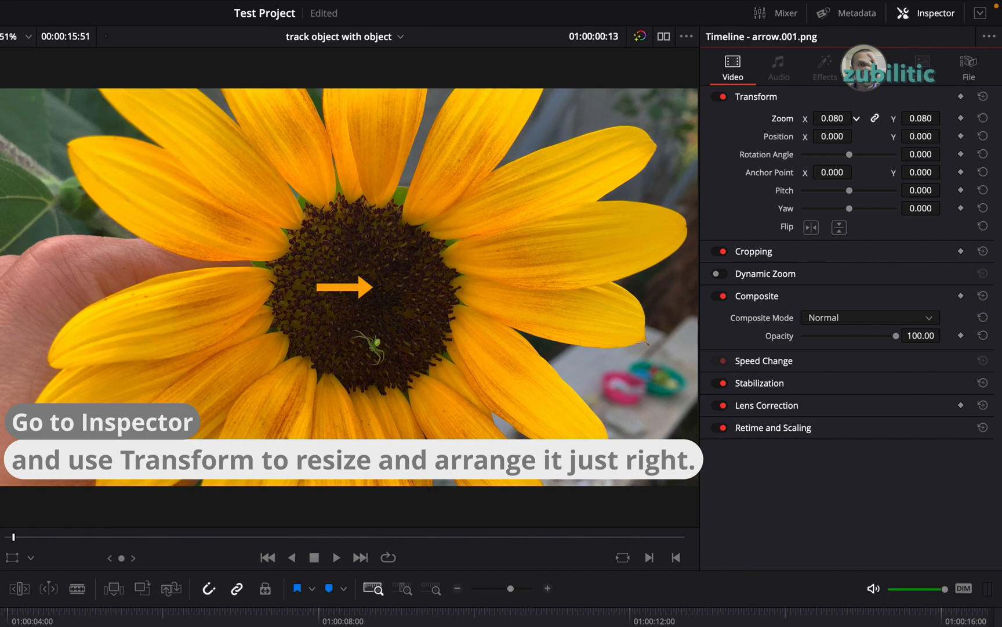
{"action": "left_click_drag", "start_coordinate": [846, 135], "coordinate": [856, 135]}
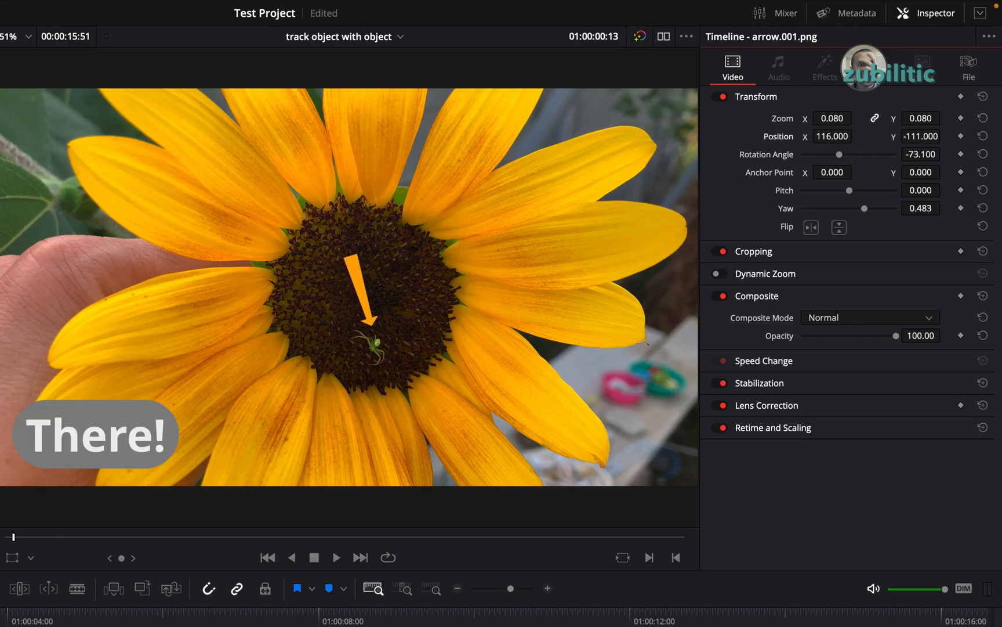
{"action": "key", "text": "space"}
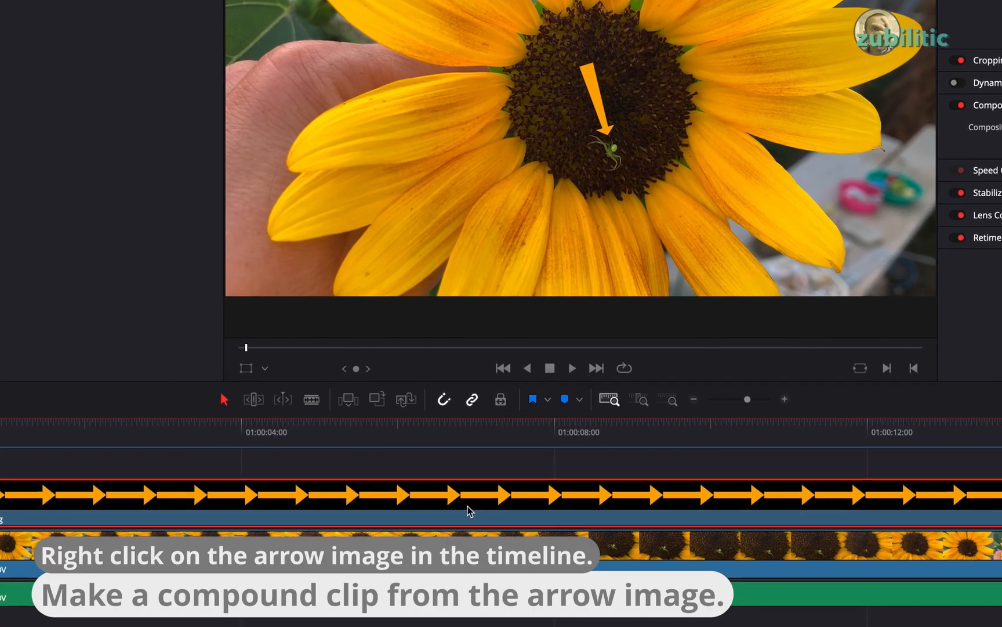
- Turn the arrow image on the timeline into a compound clip named "my tracking arrow"
{"action": "right_click", "coordinate": [464, 518]}
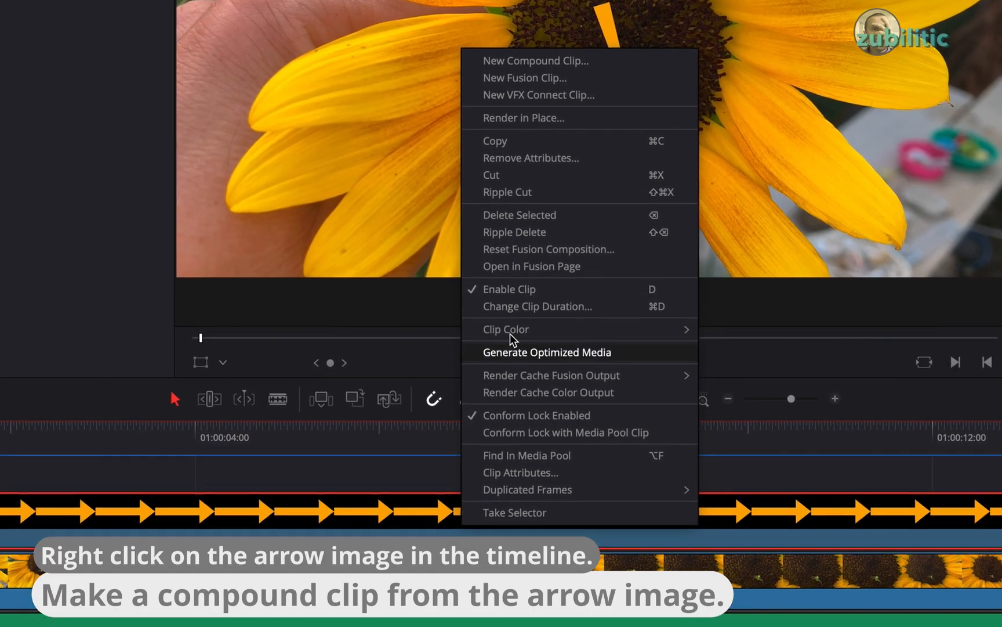
{"action": "left_click", "coordinate": [540, 64]}
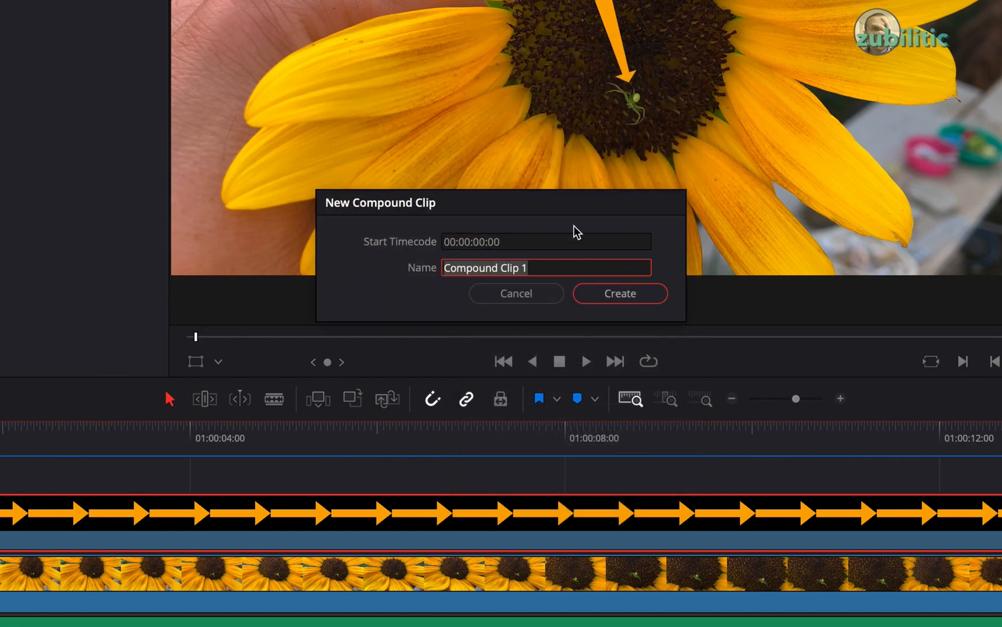
{"action": "type", "text": "my a"}
{"action": "key", "text": "BackSpace"}
{"action": "type", "text": "tracking arrow"}
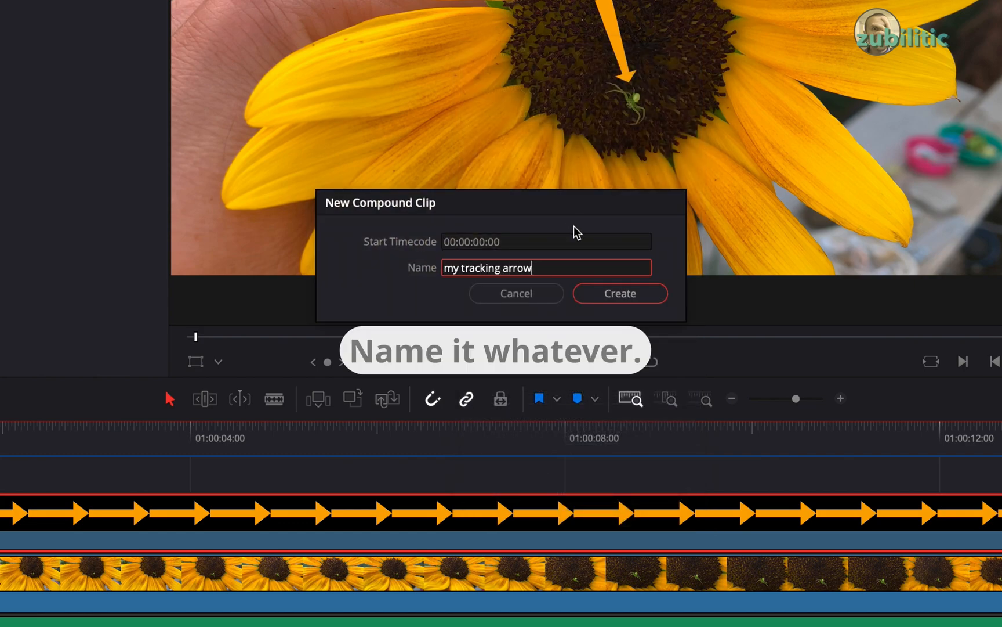
{"action": "key", "text": "Return"}
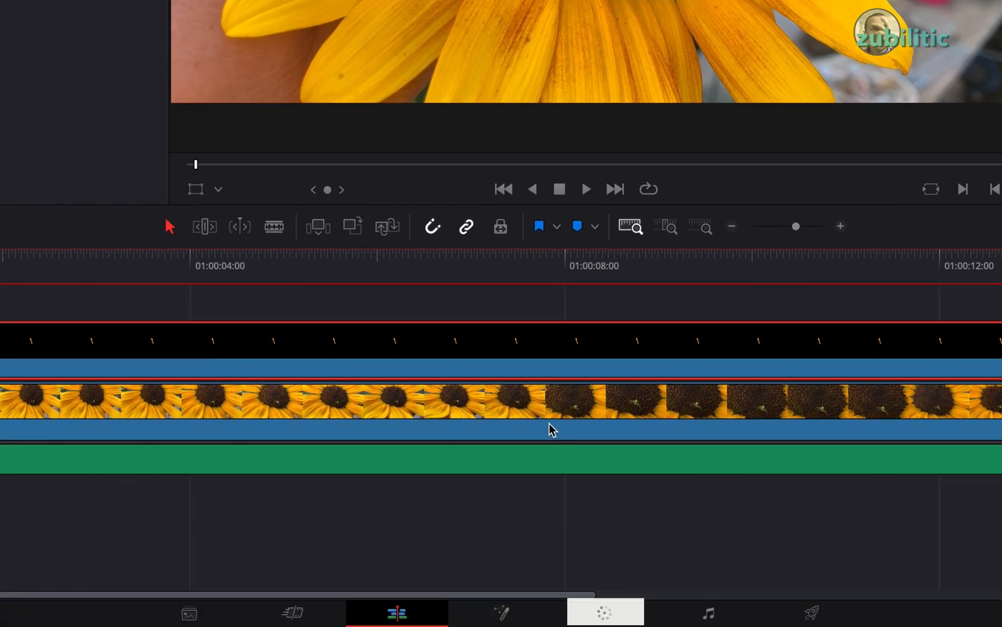
- Switch to the Color page and select the main sunflower clip at its first frame
{"action": "left_click", "coordinate": [605, 613]}
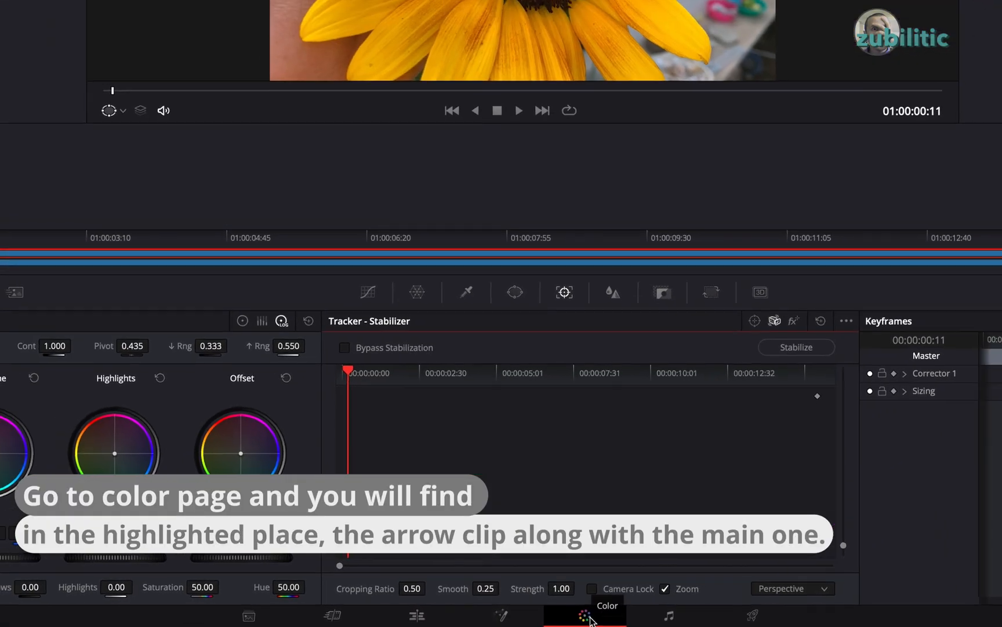
{"action": "left_click", "coordinate": [39, 314]}
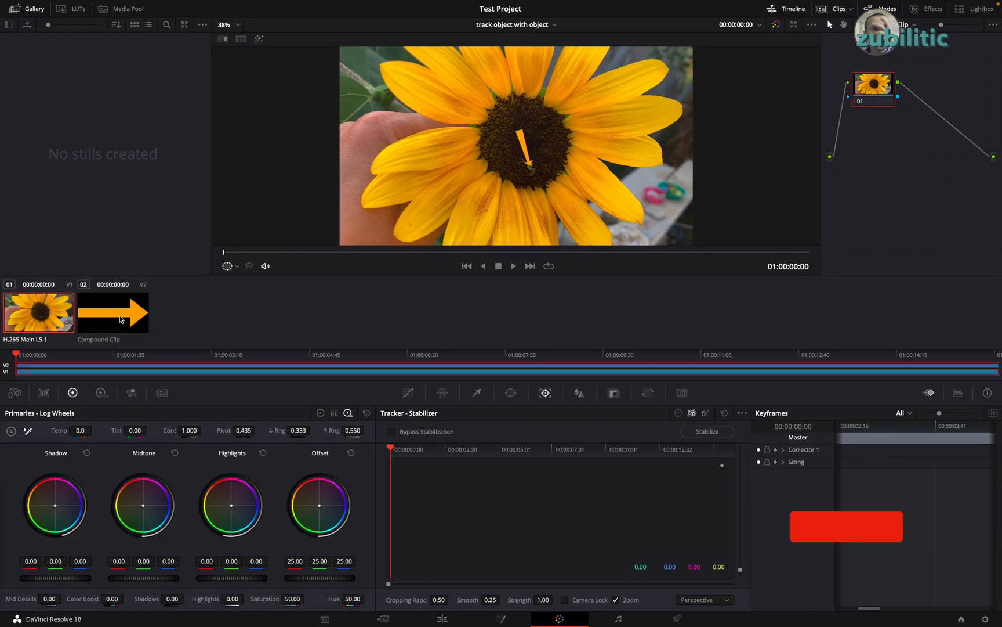
{"action": "left_click", "coordinate": [122, 318]}
{"action": "left_click", "coordinate": [21, 311]}
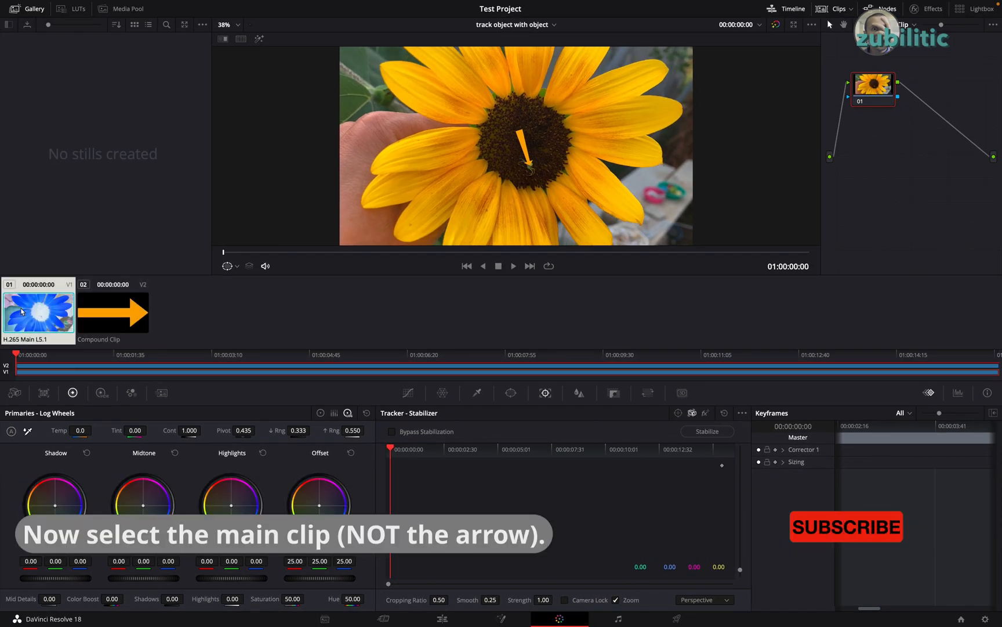
{"action": "left_click", "coordinate": [22, 355]}
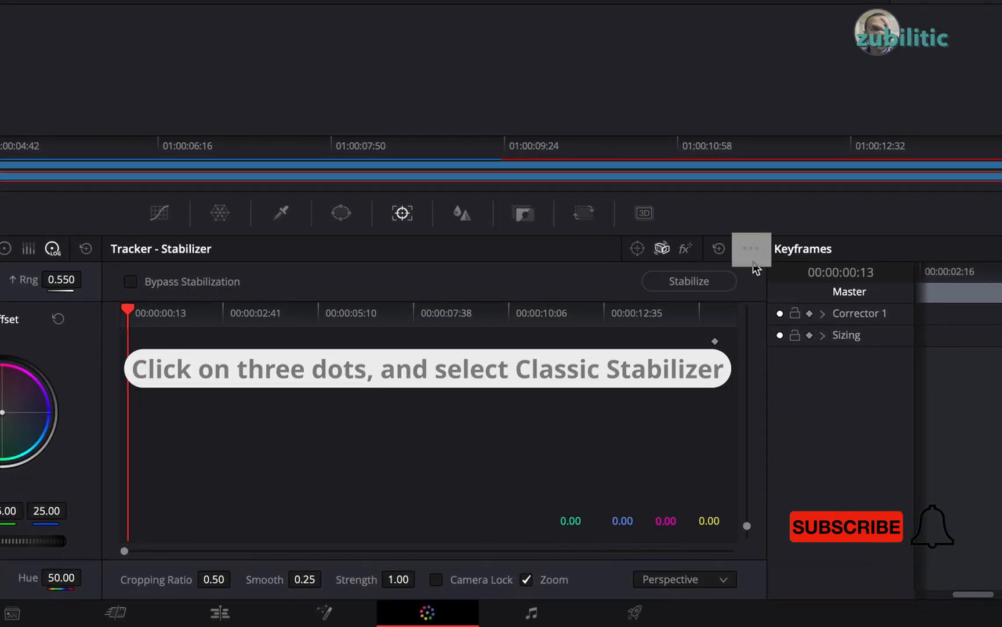
- Switch the stabilizer to Classic Stabilizer and set its tracking mode to Point Tracker
{"action": "left_click", "coordinate": [756, 258]}
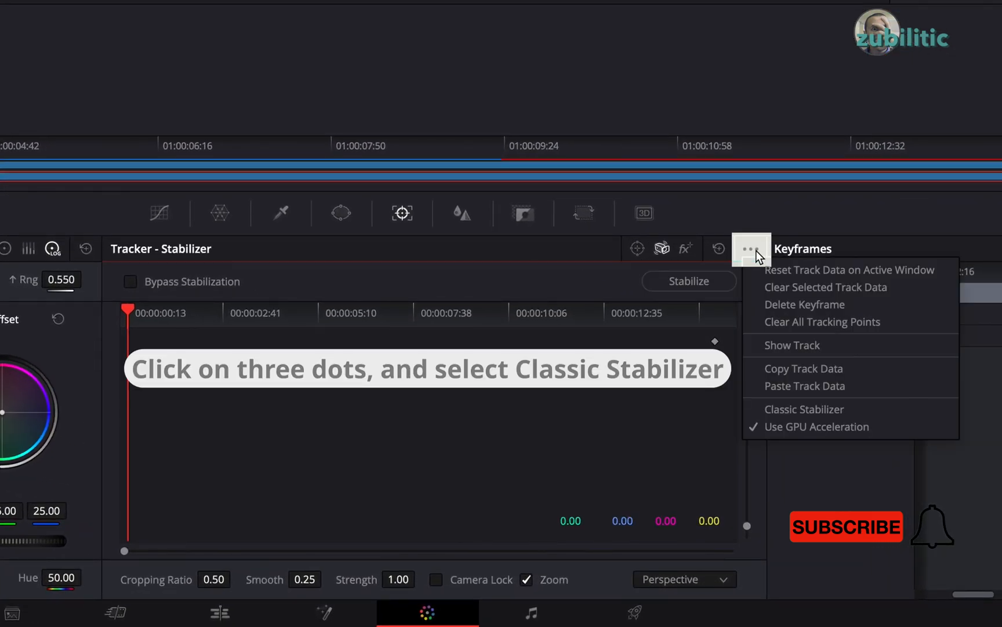
{"action": "left_click", "coordinate": [772, 409]}
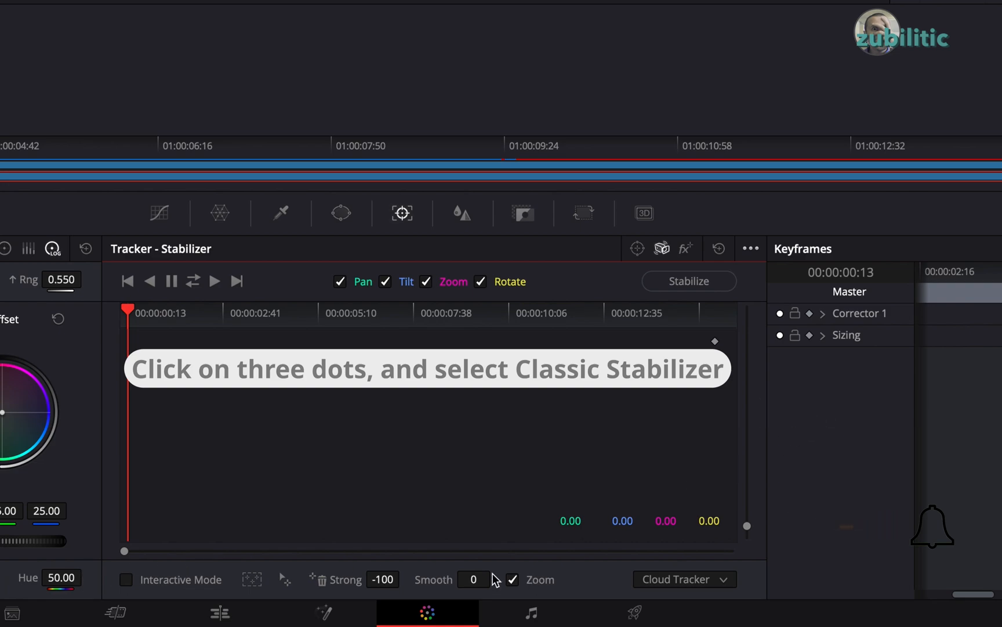
{"action": "left_click", "coordinate": [711, 583]}
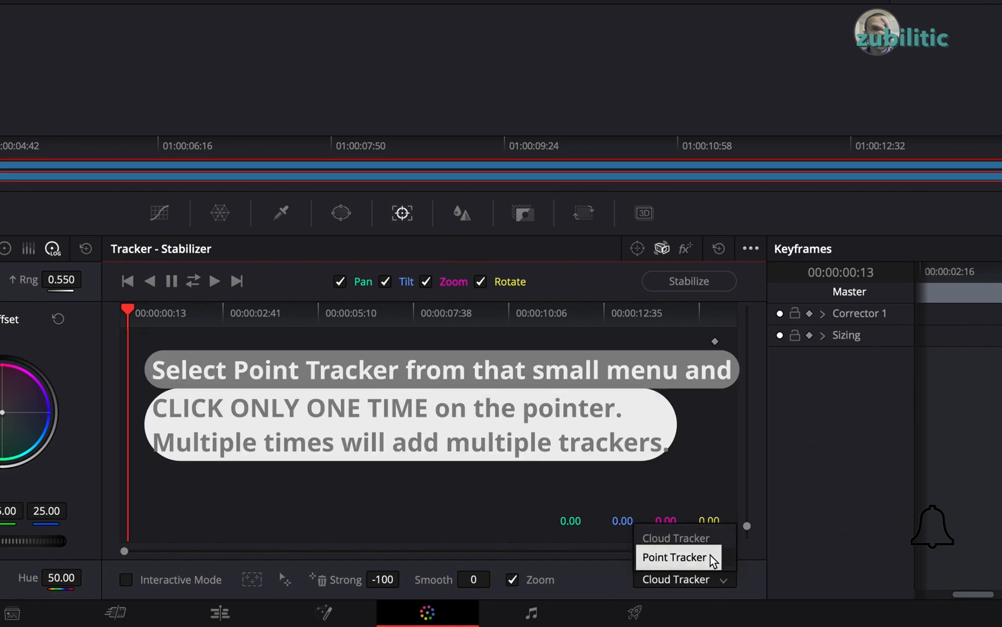
{"action": "left_click", "coordinate": [707, 558]}
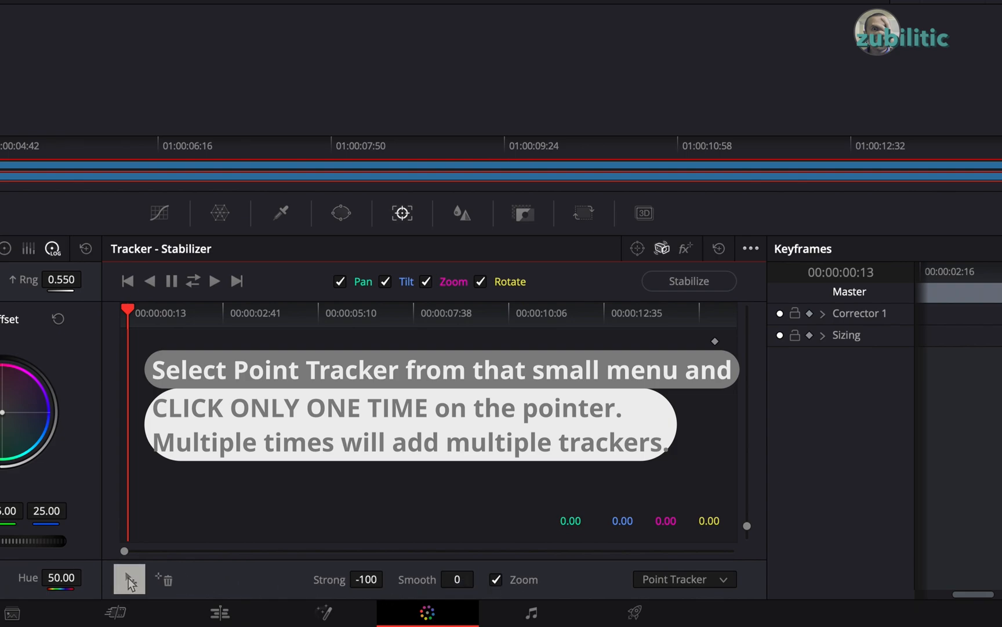
- Add a single tracking point and place it on the spider in the flower's centre
{"action": "left_click", "coordinate": [128, 577]}
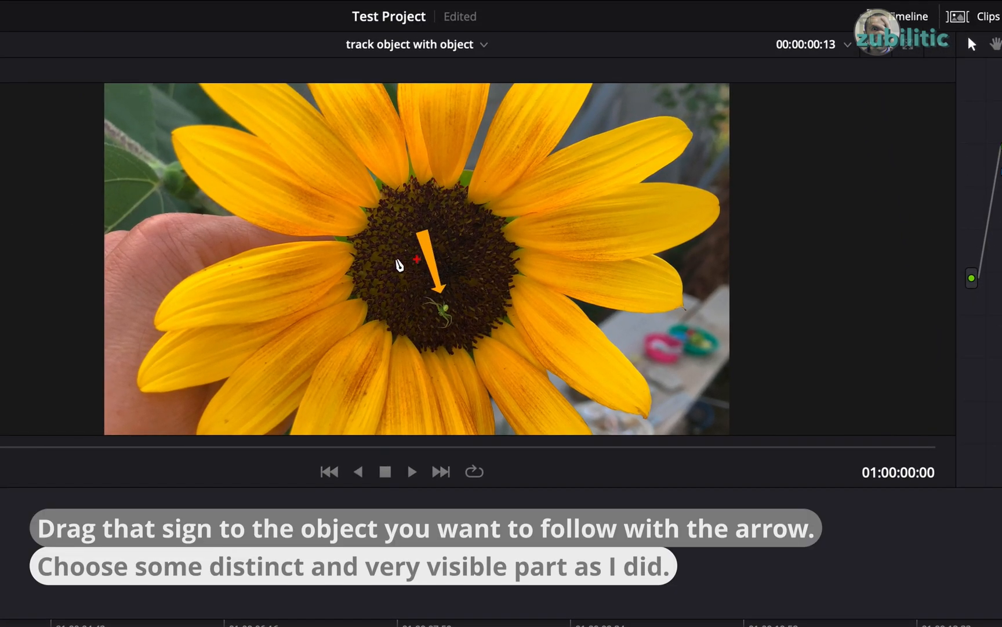
{"action": "scroll", "coordinate": [416, 263], "scroll_direction": "up", "scroll_amount": 3}
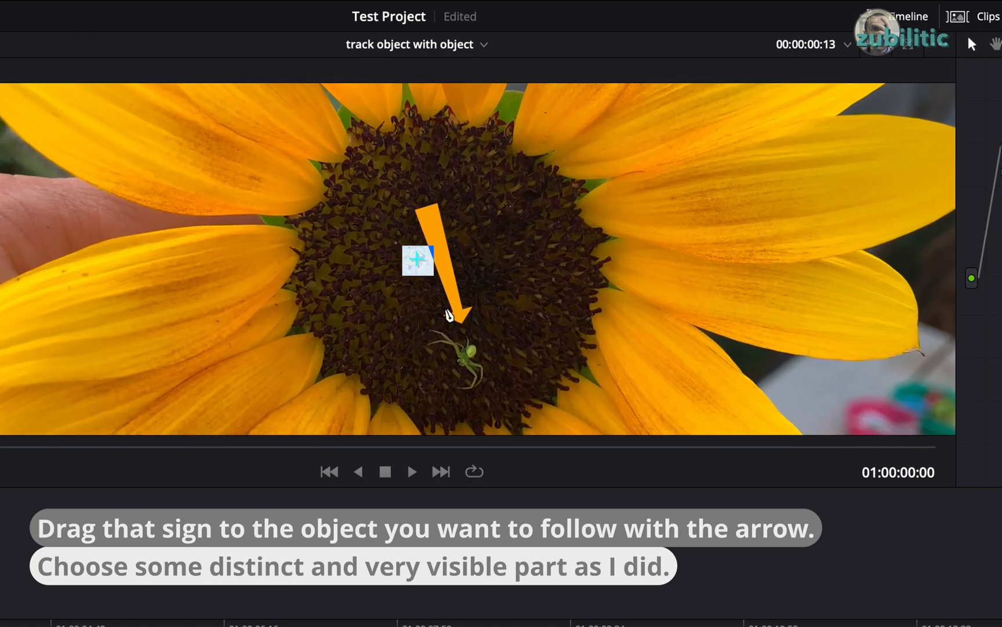
{"action": "left_click_drag", "start_coordinate": [416, 262], "coordinate": [443, 322]}
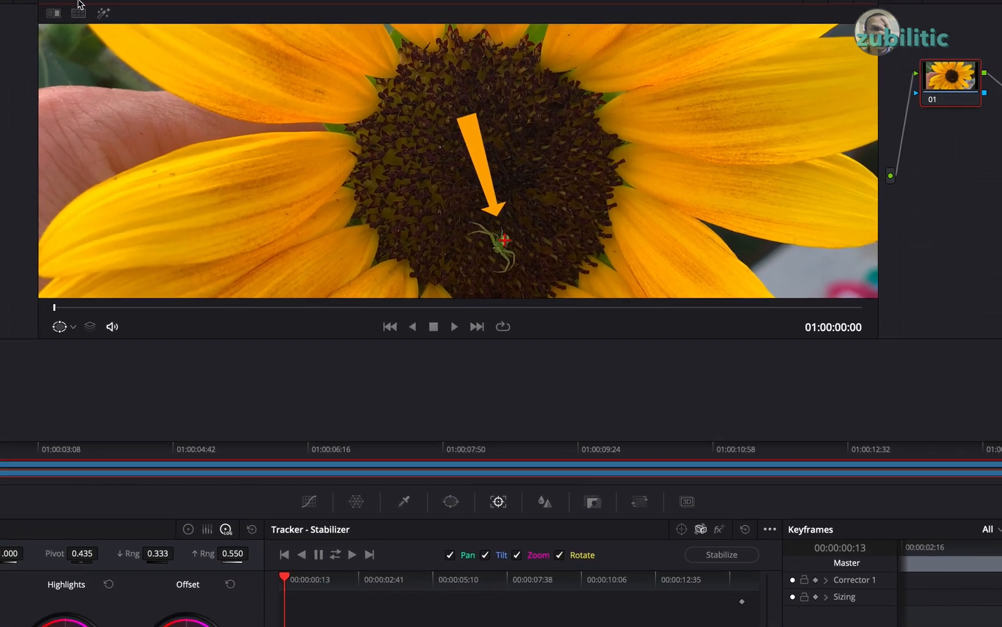
- Fit the whole frame in the viewer and track the point forward through the clip
{"action": "left_click", "coordinate": [77, 0]}
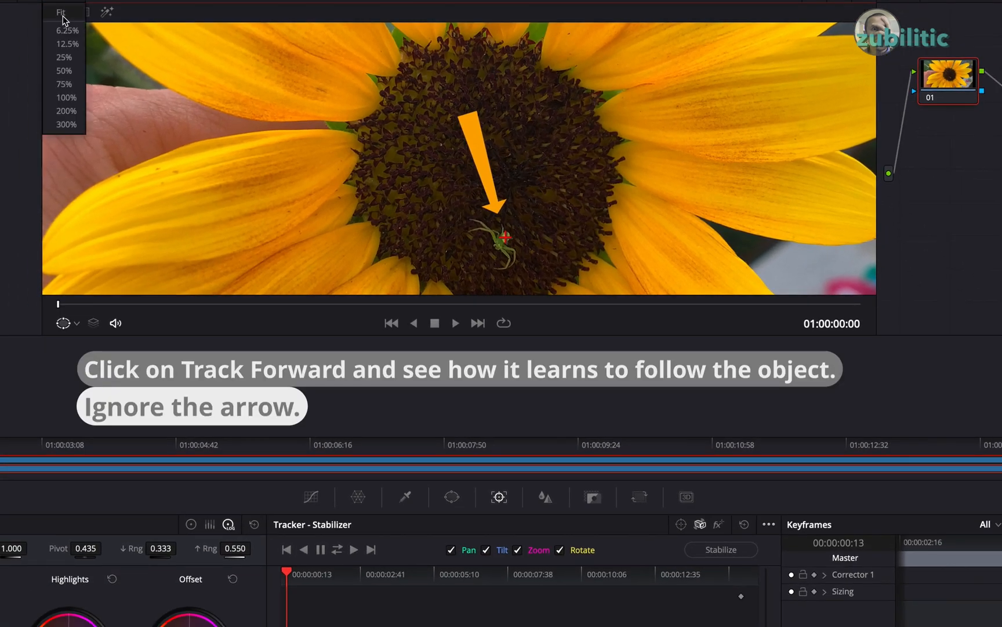
{"action": "left_click", "coordinate": [58, 16]}
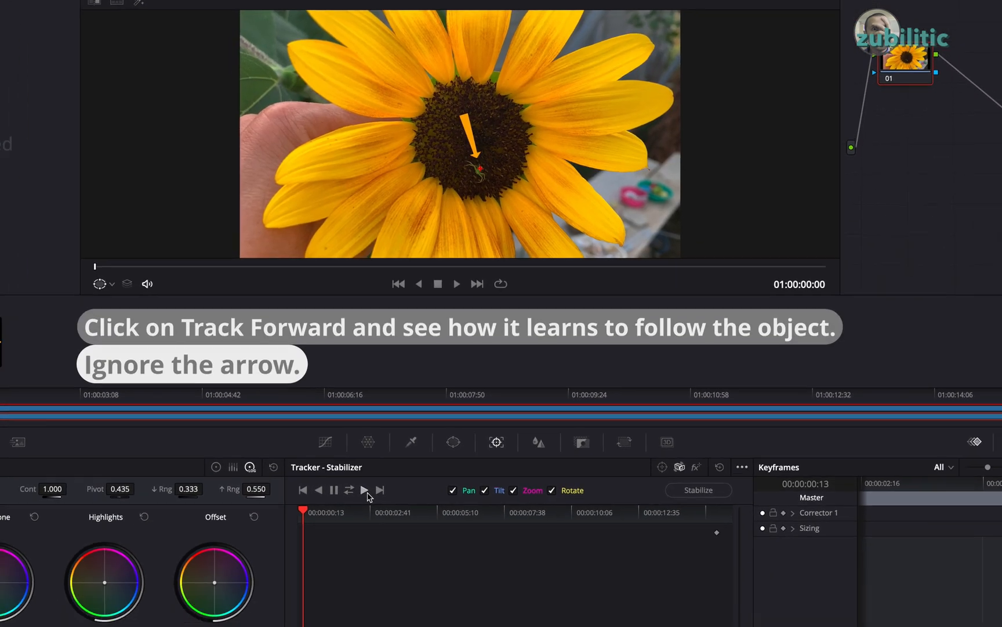
{"action": "left_click", "coordinate": [355, 550]}
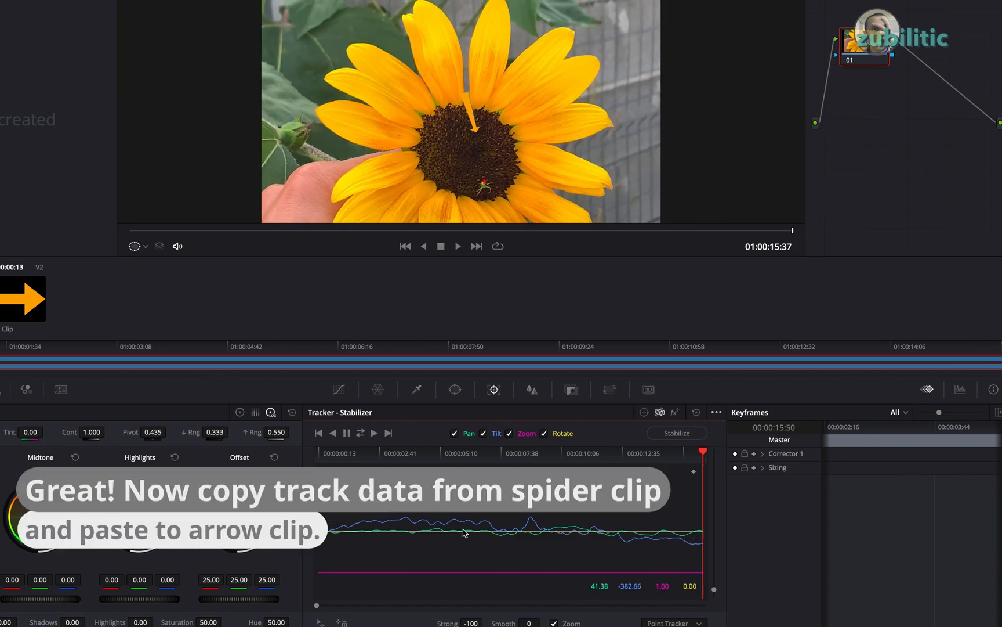
- Copy the track data from the sunflower clip, paste it onto the arrow compound clip and stabilize that clip
{"action": "left_click", "coordinate": [325, 454]}
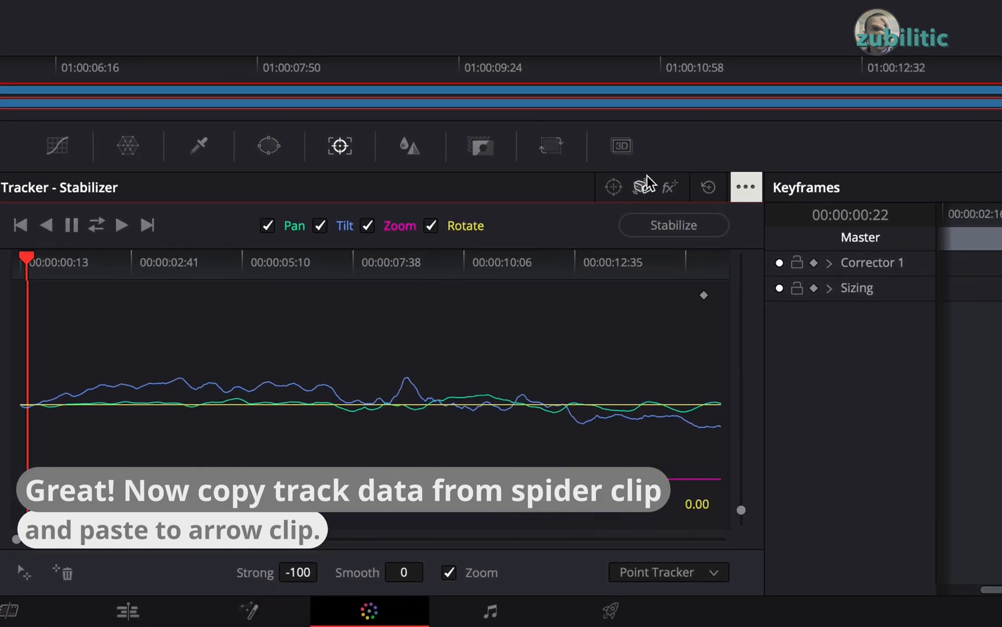
{"action": "left_click", "coordinate": [746, 187]}
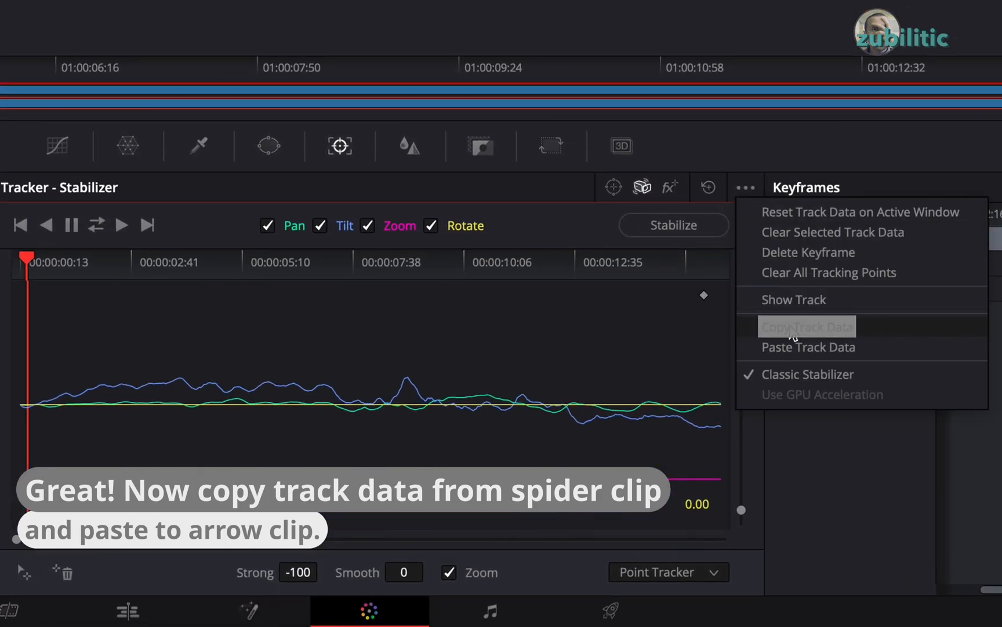
{"action": "left_click", "coordinate": [784, 327]}
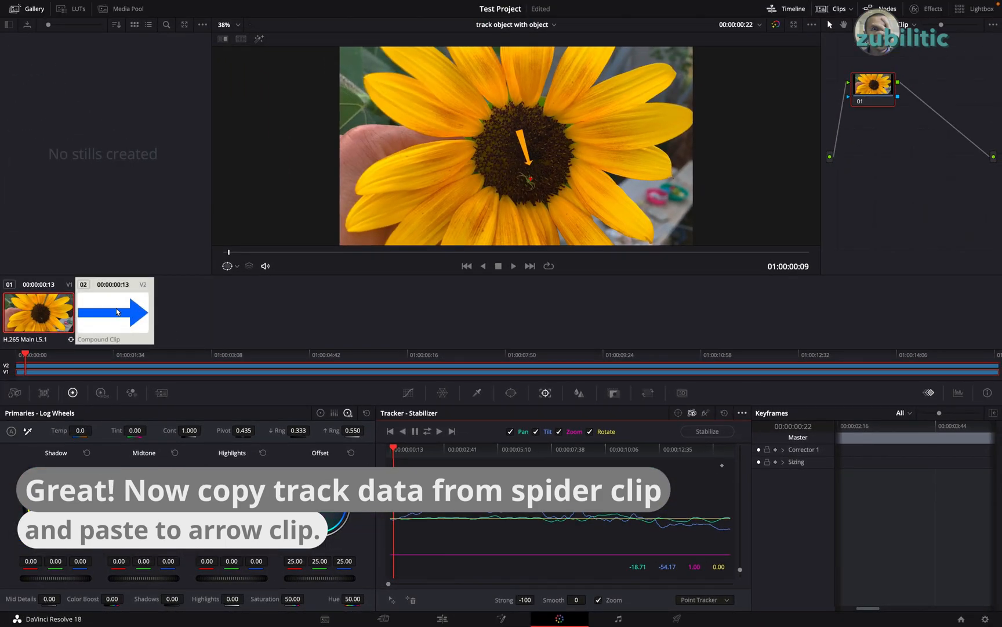
{"action": "left_click", "coordinate": [116, 311]}
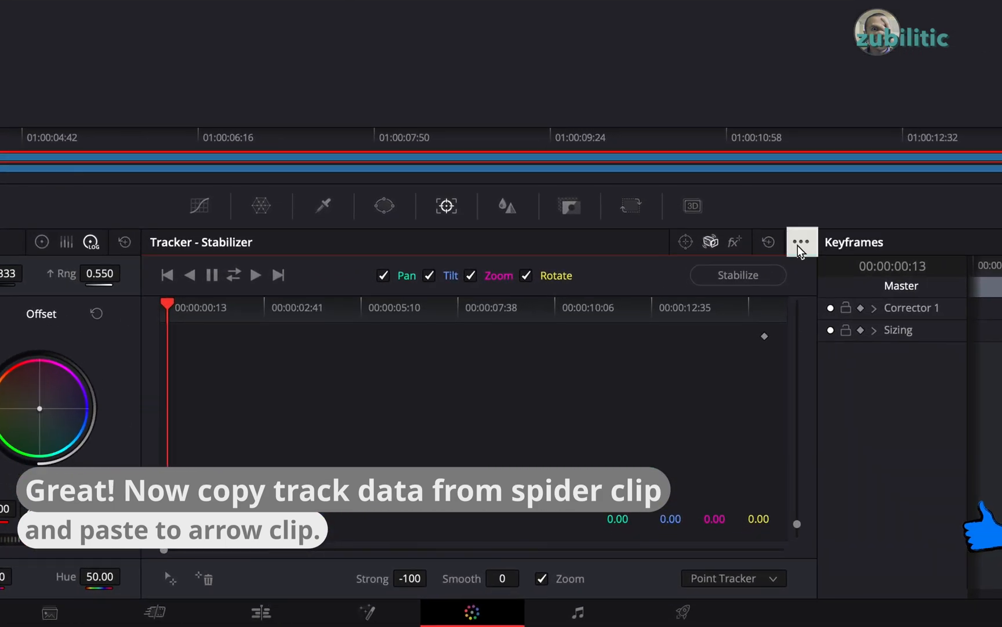
{"action": "left_click", "coordinate": [800, 242]}
{"action": "left_click", "coordinate": [832, 385]}
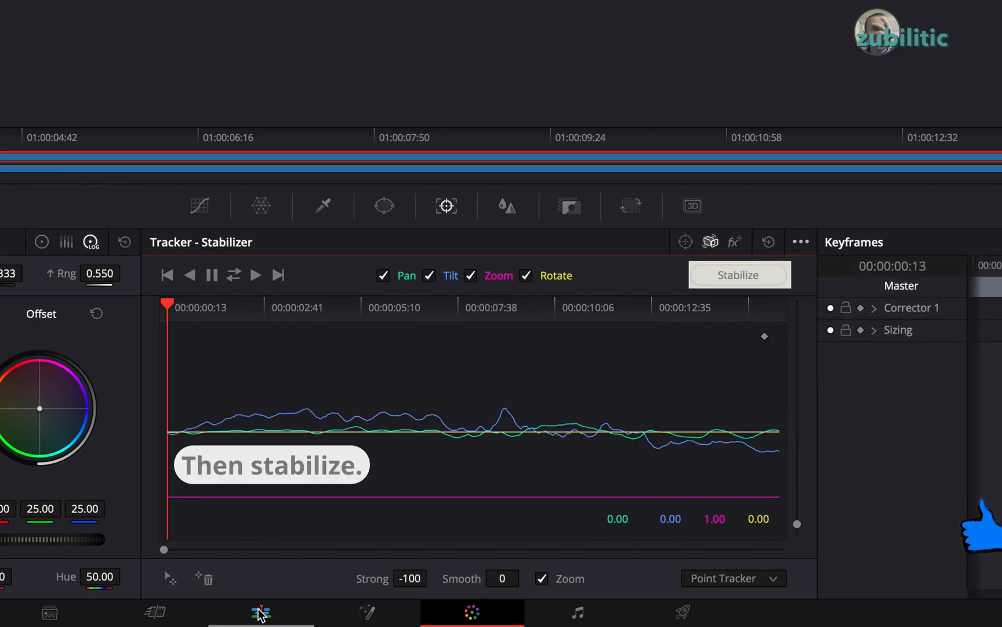
{"action": "left_click", "coordinate": [730, 284]}
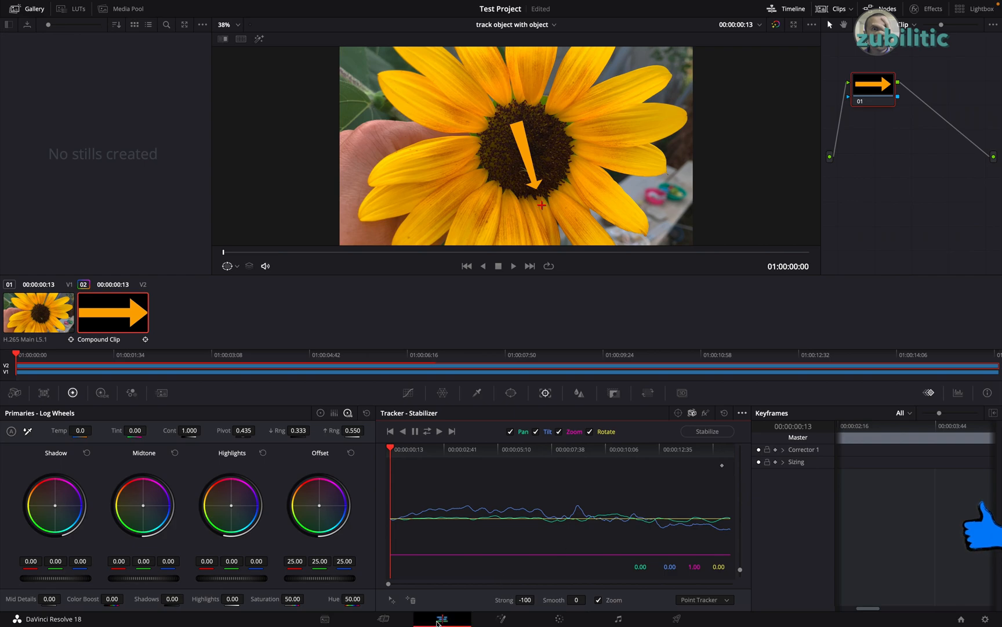
- Return to the Edit page and play the timeline to check how the arrow follows the spider
{"action": "left_click", "coordinate": [440, 619]}
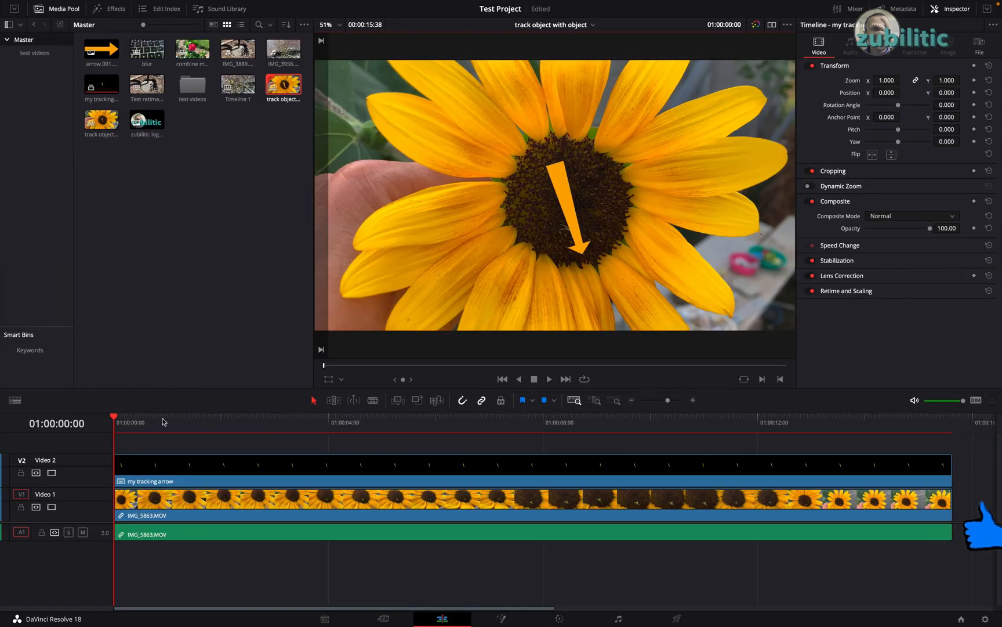
{"action": "key", "text": "space"}
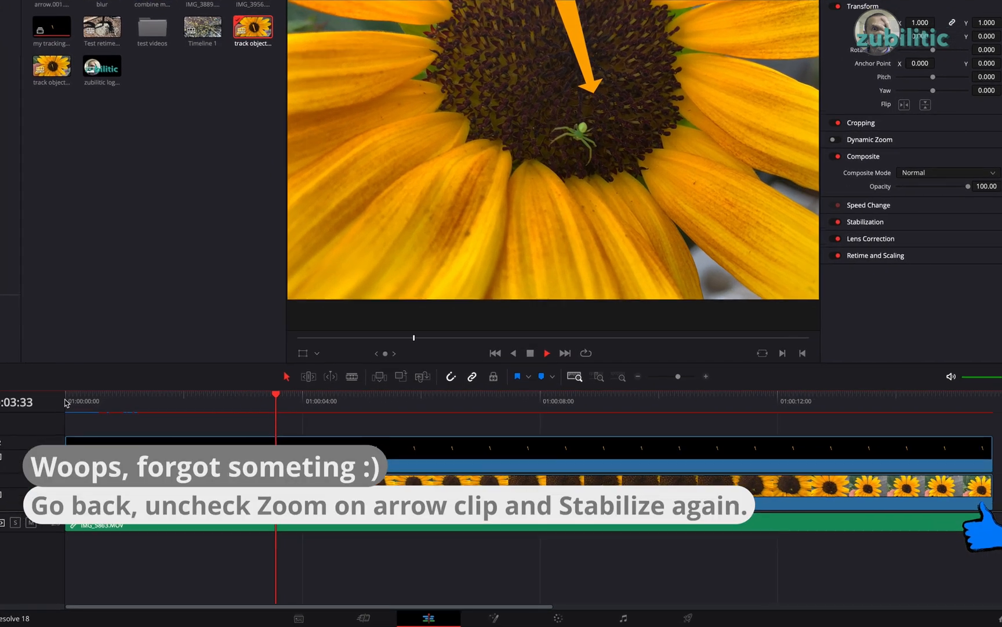
{"action": "key", "text": "space"}
- Disable the stabilizer's Zoom for the arrow clip, stabilize it again, and return to the start of the timeline on the Edit page
{"action": "left_click", "coordinate": [564, 619]}
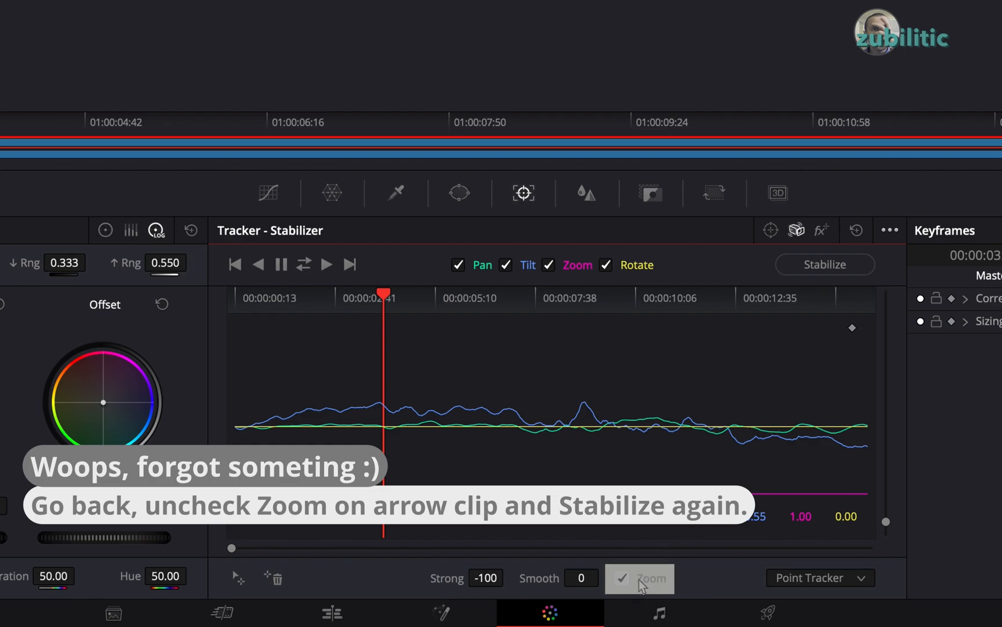
{"action": "left_click", "coordinate": [641, 584]}
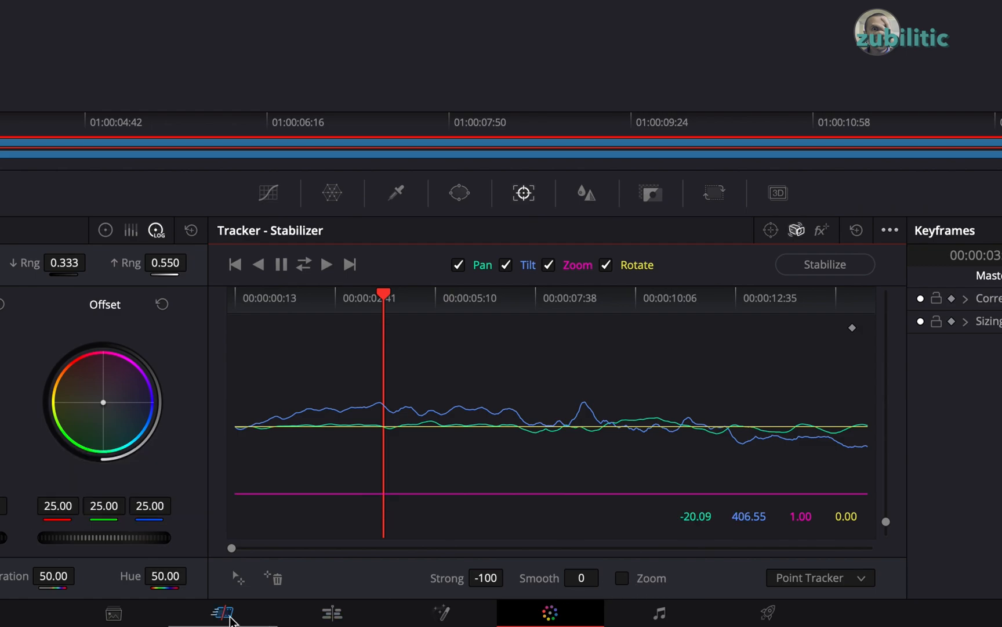
{"action": "left_click", "coordinate": [315, 616]}
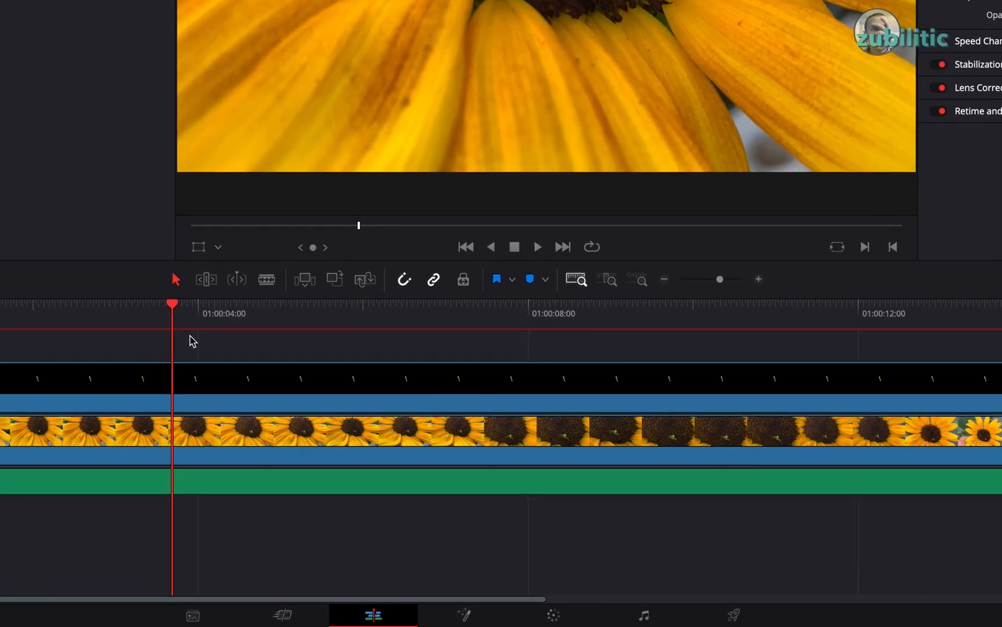
{"action": "left_click_drag", "start_coordinate": [170, 302], "coordinate": [86, 402]}
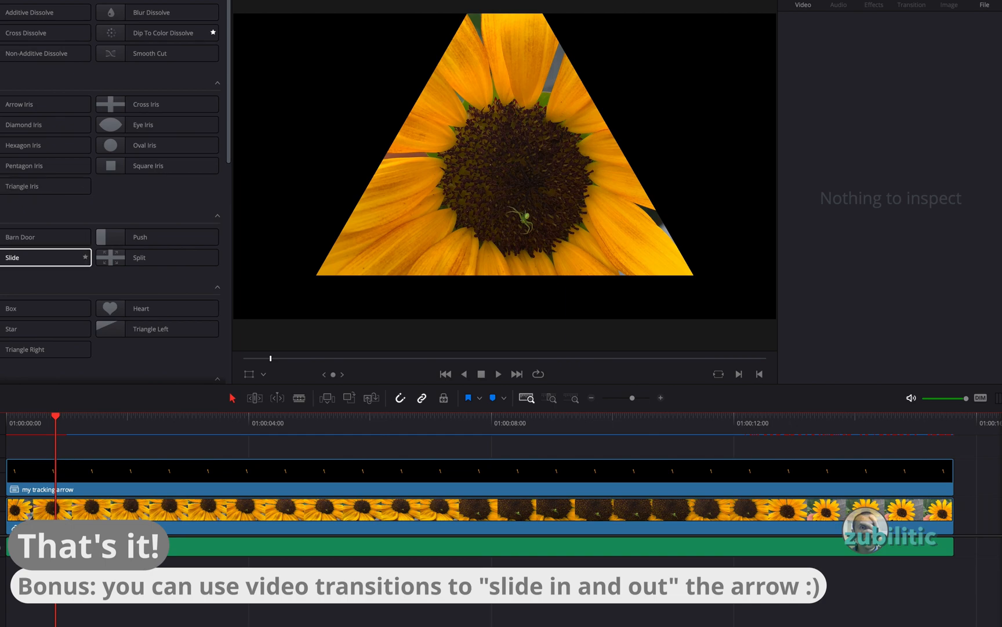
- Add a Slide transition at the start of the arrow clip and set its preset to "Slide, Top-Left"
{"action": "left_click_drag", "start_coordinate": [45, 257], "coordinate": [35, 470]}
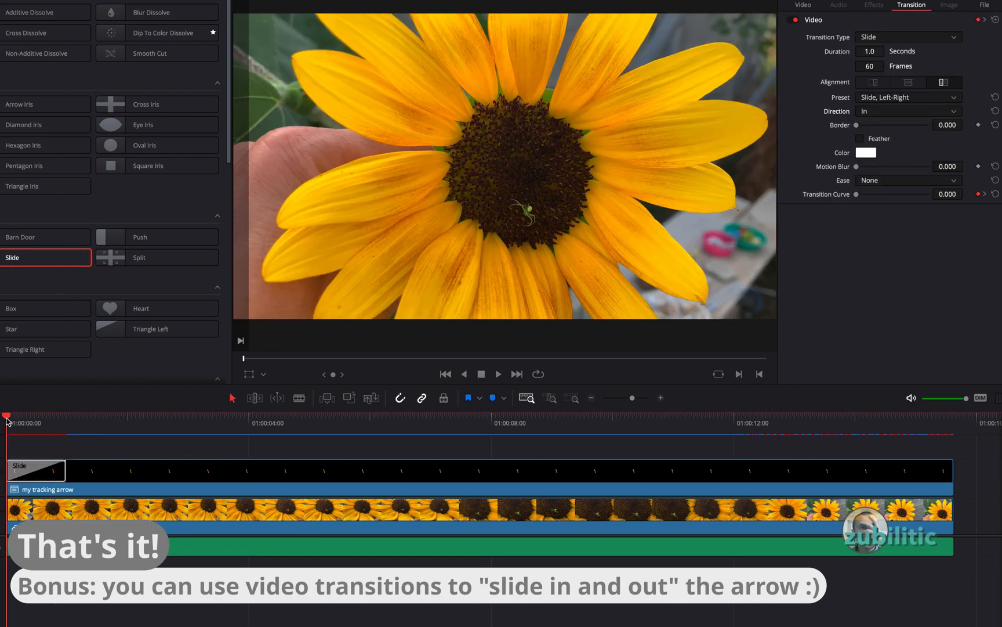
{"action": "left_click", "coordinate": [68, 426]}
{"action": "left_click", "coordinate": [40, 418]}
{"action": "left_click", "coordinate": [923, 97]}
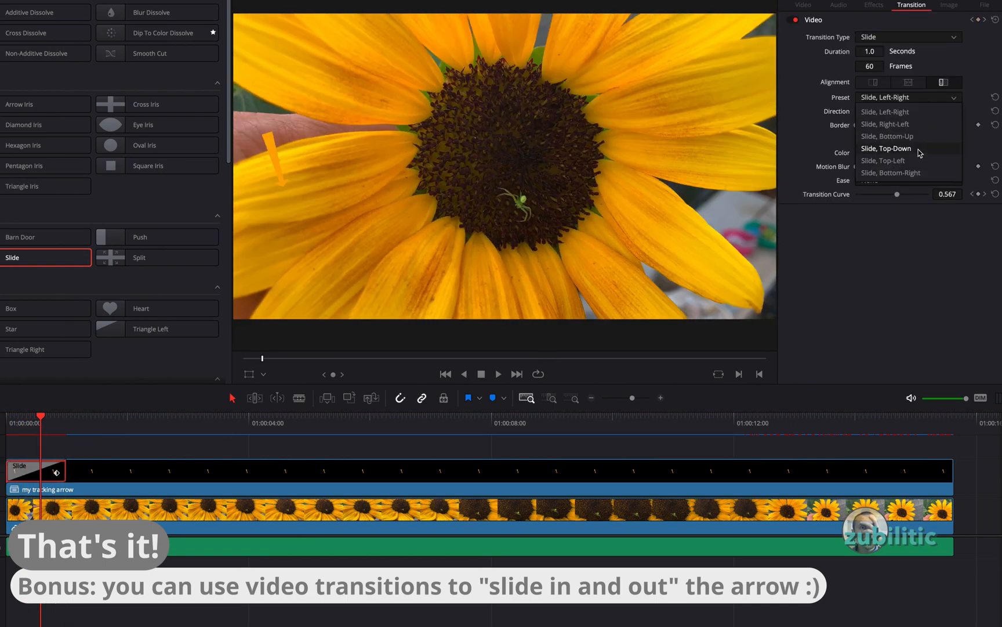
{"action": "left_click", "coordinate": [919, 161]}
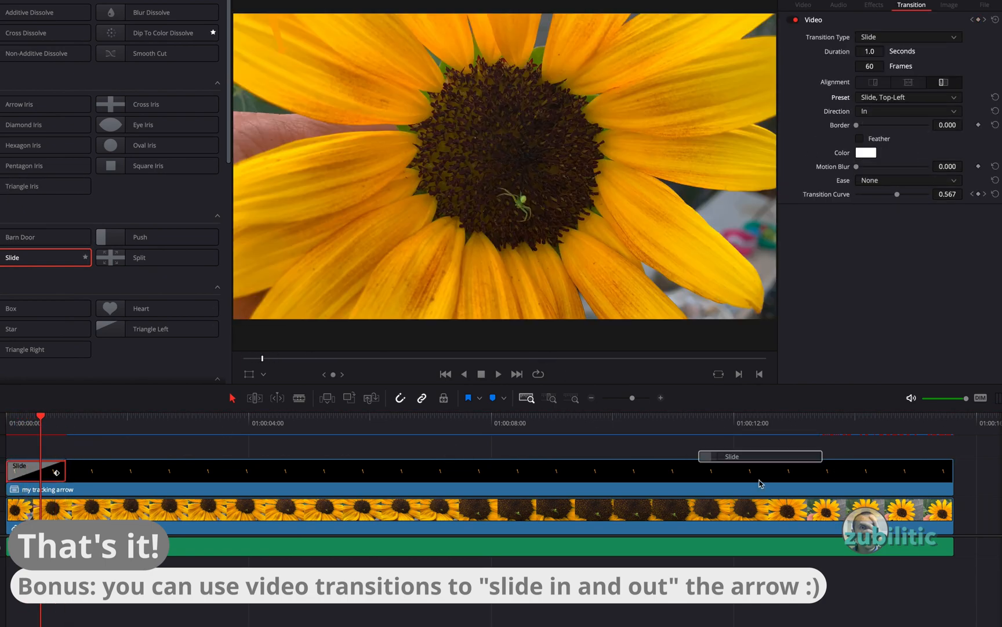
- Add a Slide transition at the arrow clip's end with preset "Slide, Top-Left" and direction Out, and return the playhead to the start
{"action": "left_click", "coordinate": [929, 476]}
{"action": "left_click", "coordinate": [912, 97]}
{"action": "left_click", "coordinate": [911, 162]}
{"action": "left_click", "coordinate": [890, 110]}
{"action": "left_click", "coordinate": [887, 138]}
{"action": "left_click_drag", "start_coordinate": [40, 417], "coordinate": [3, 419]}
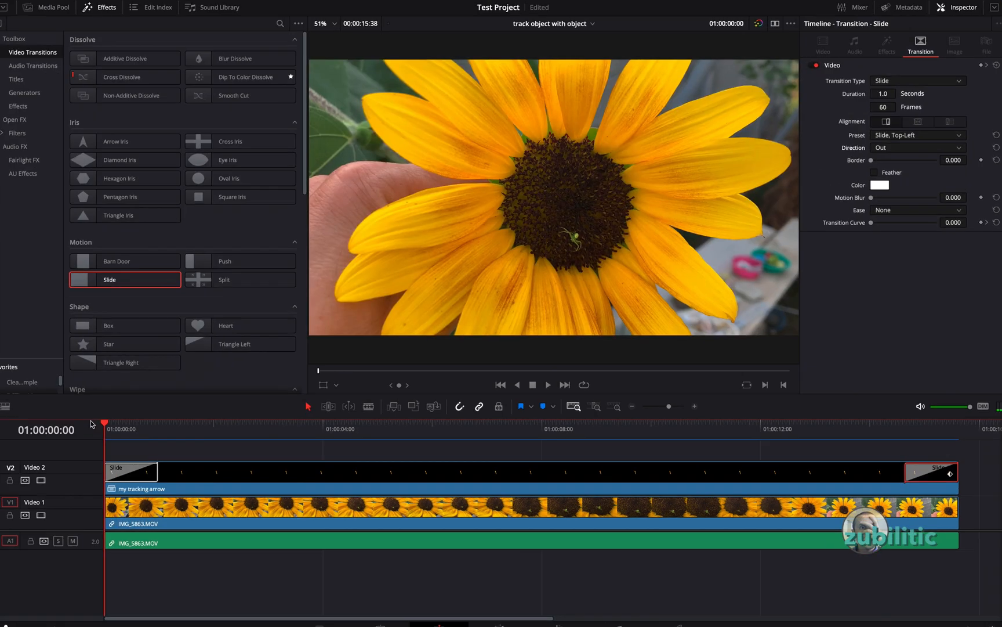